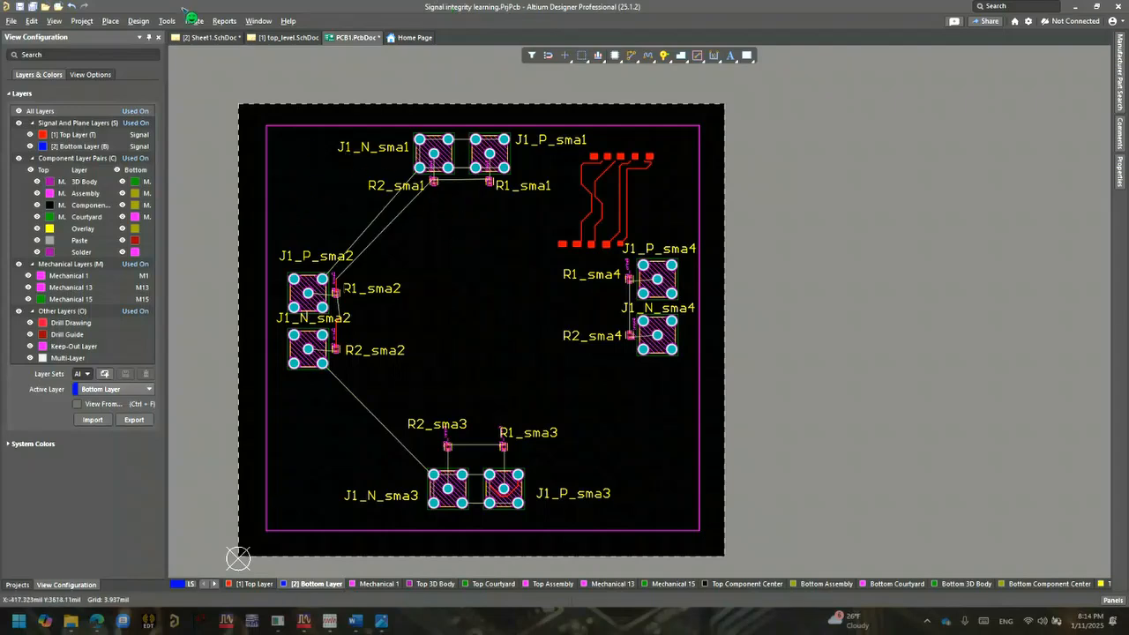
pyautogui.click(192, 21)
pyautogui.moveTo(281, 218)
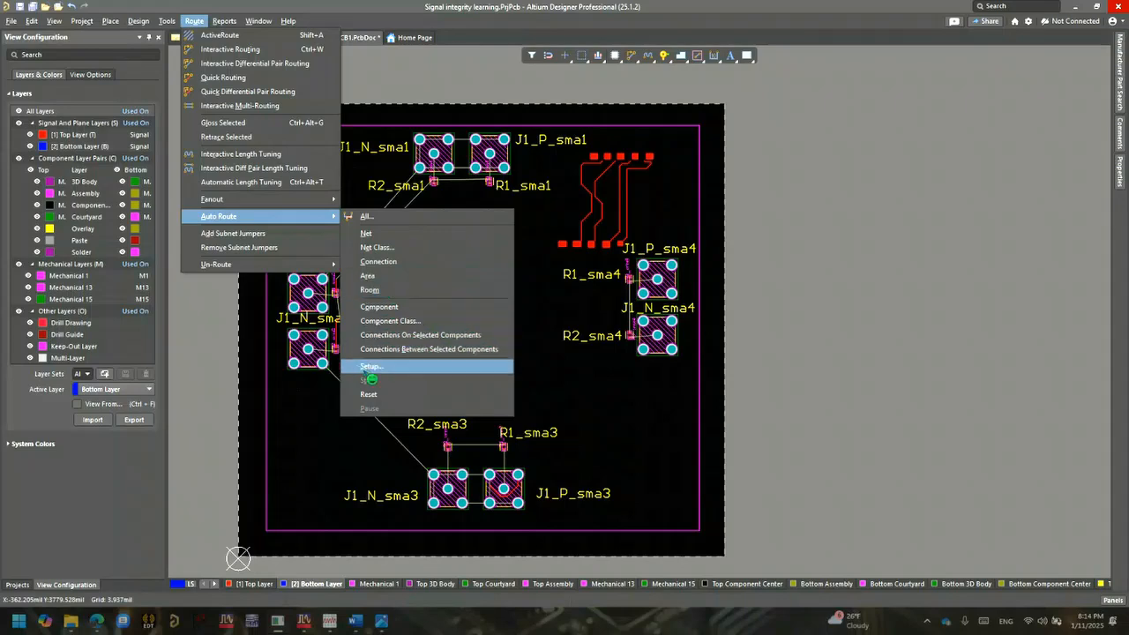
pyautogui.click(598, 381)
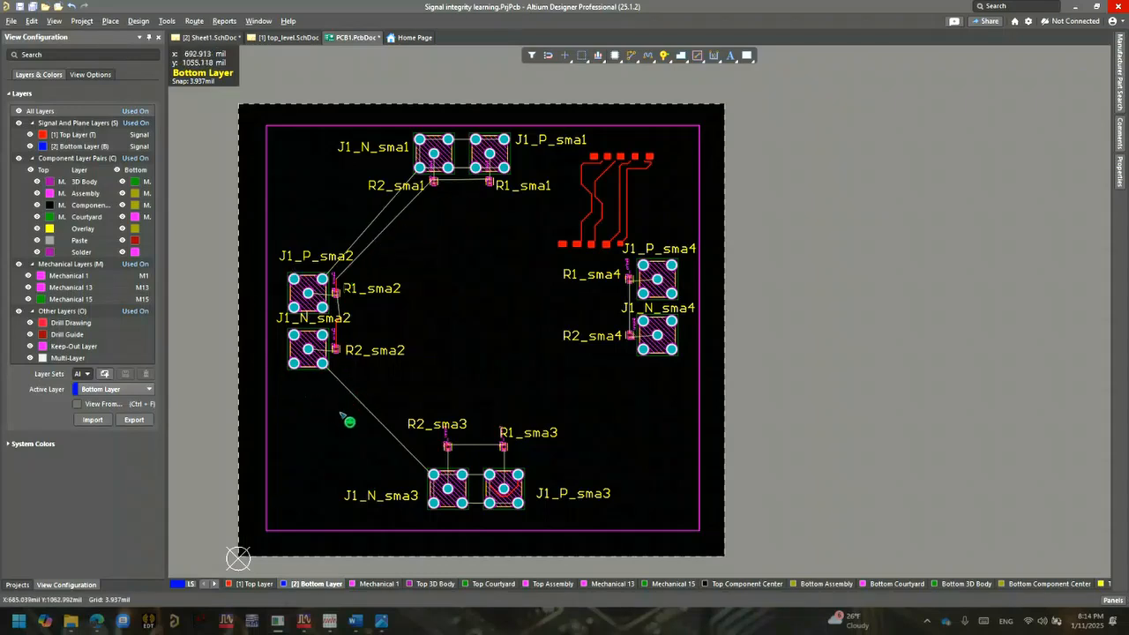
# Make the Top Layer the active layer for routing the GND connection between J1_N_sma2 and J1_N_sma3.
pyautogui.keyDown('ctrl'); pyautogui.scroll(3, 374, 436); pyautogui.keyUp('ctrl')
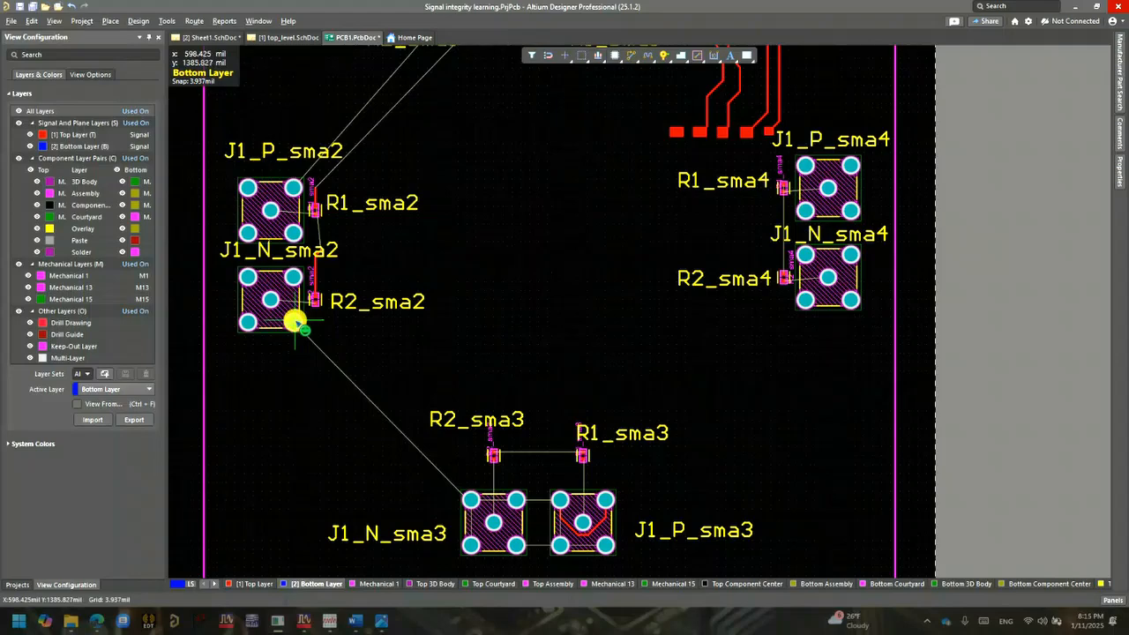
pyautogui.click(254, 585)
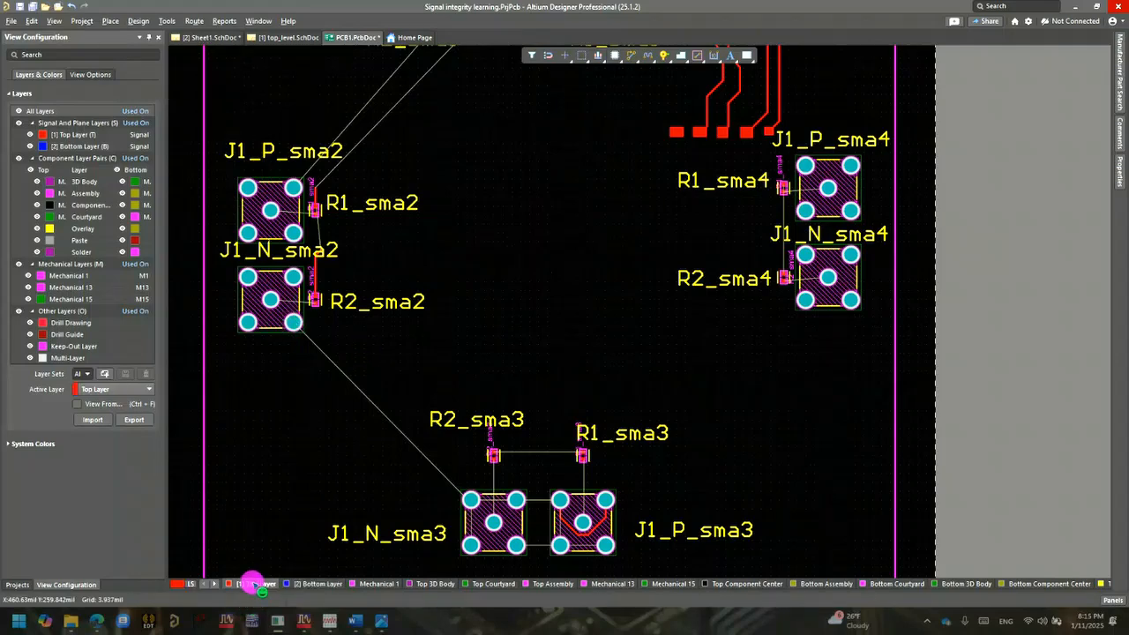
pyautogui.keyDown('ctrl'); pyautogui.scroll(1, 338, 348); pyautogui.keyUp('ctrl')
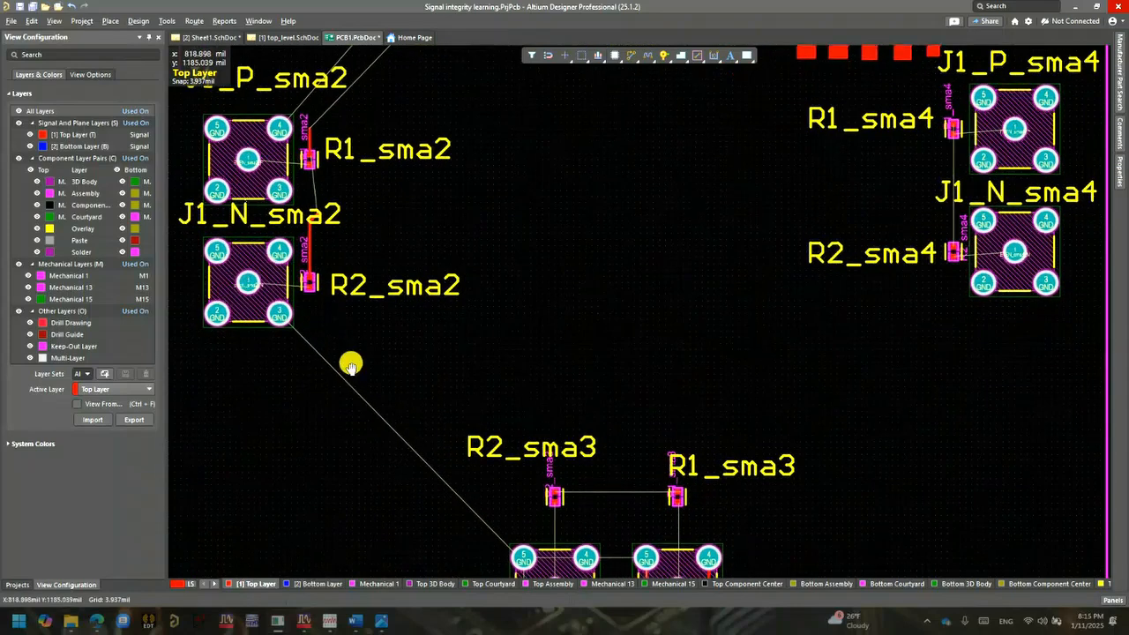
pyautogui.scroll(-1, 350, 363)
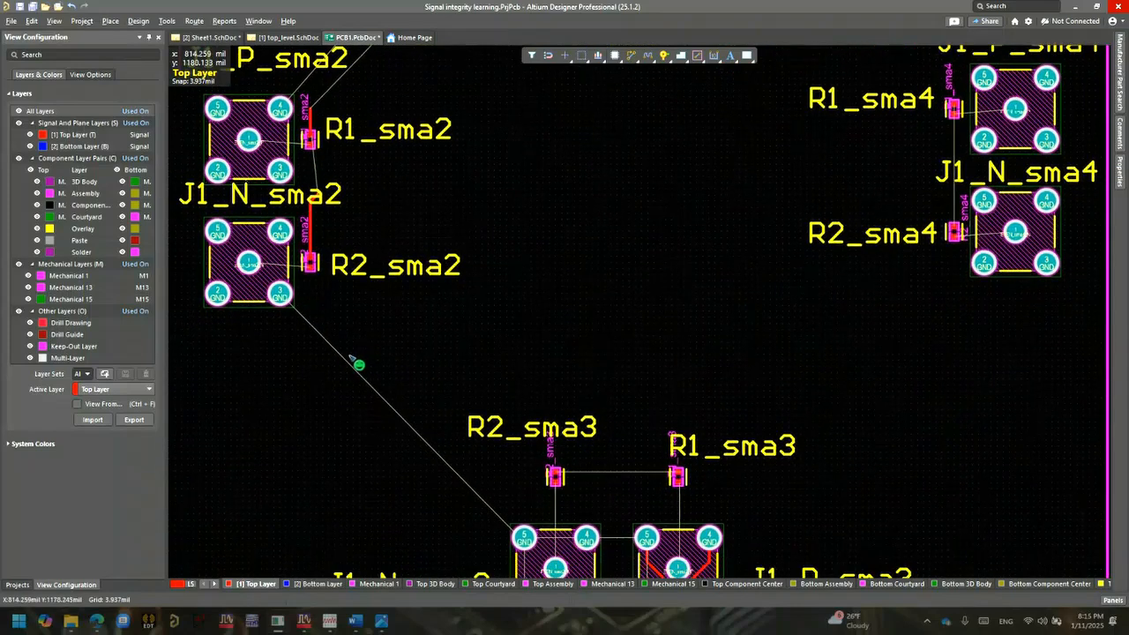
# Try a straight GND track from J1_N_sma2 pad 3 to J1_N_sma3 pad 5, and undo it.
pyautogui.click(282, 297)
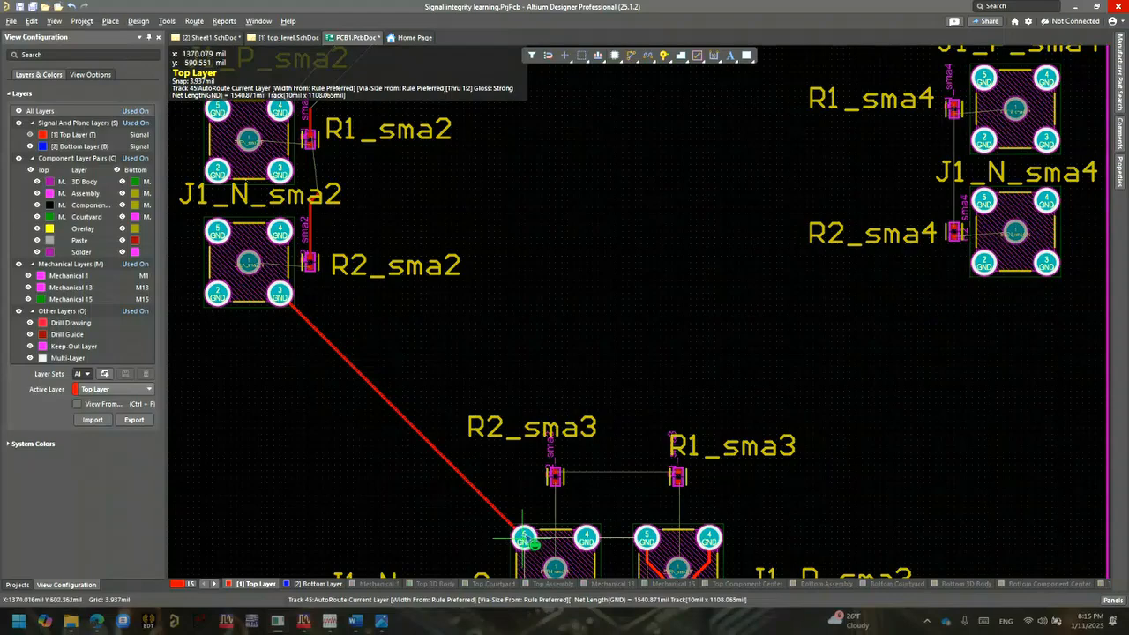
pyautogui.click(525, 537)
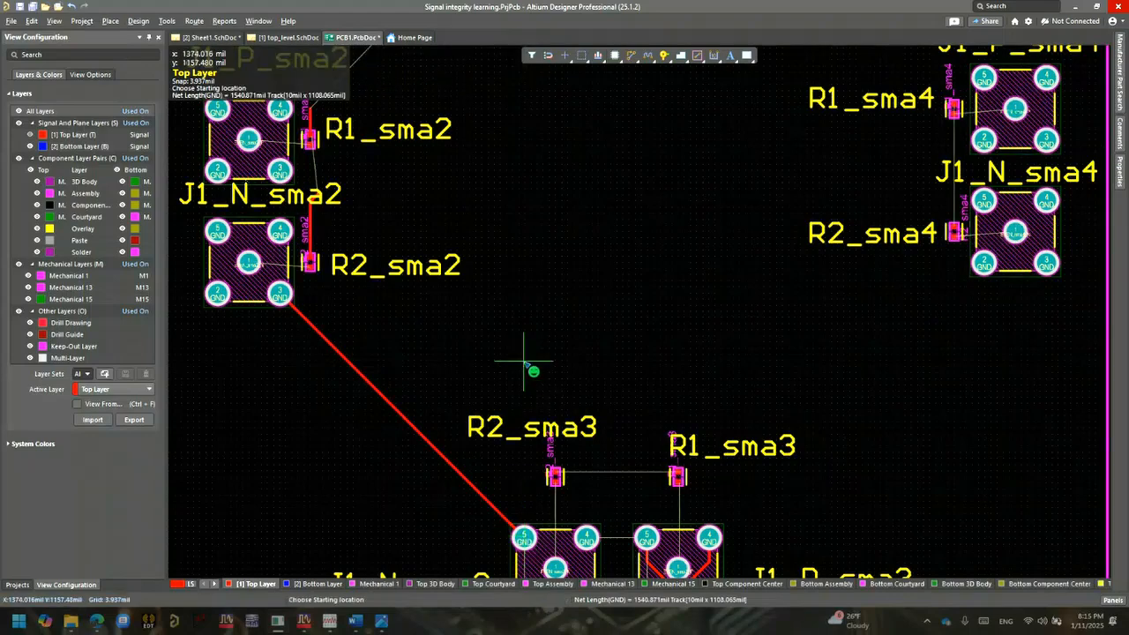
pyautogui.press('Escape')
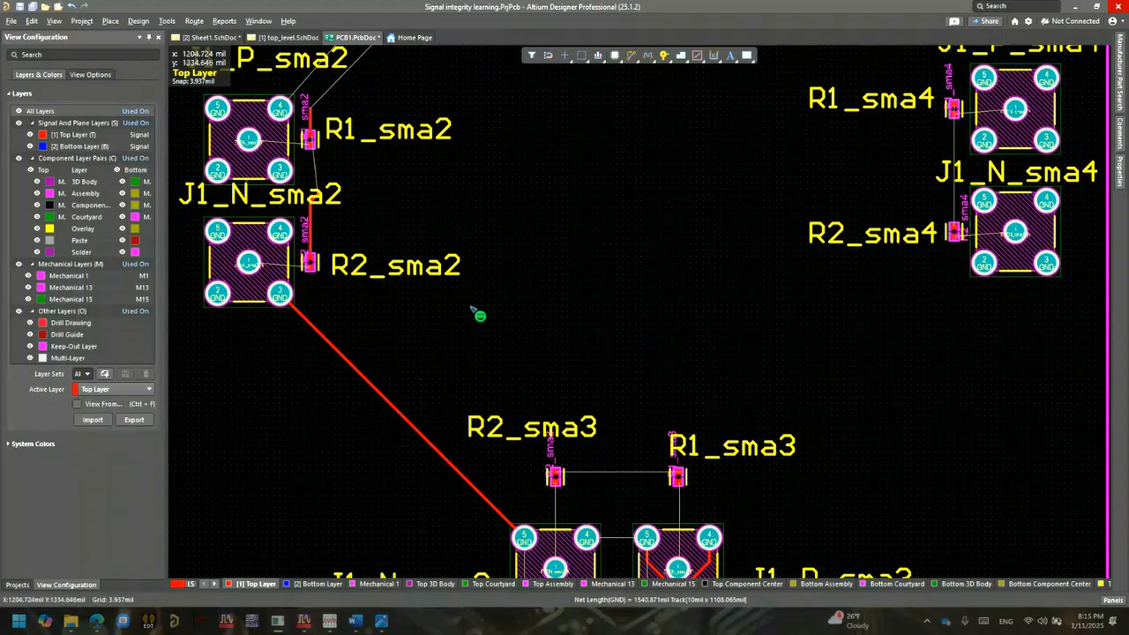
pyautogui.hotkey('ctrl', 'z')
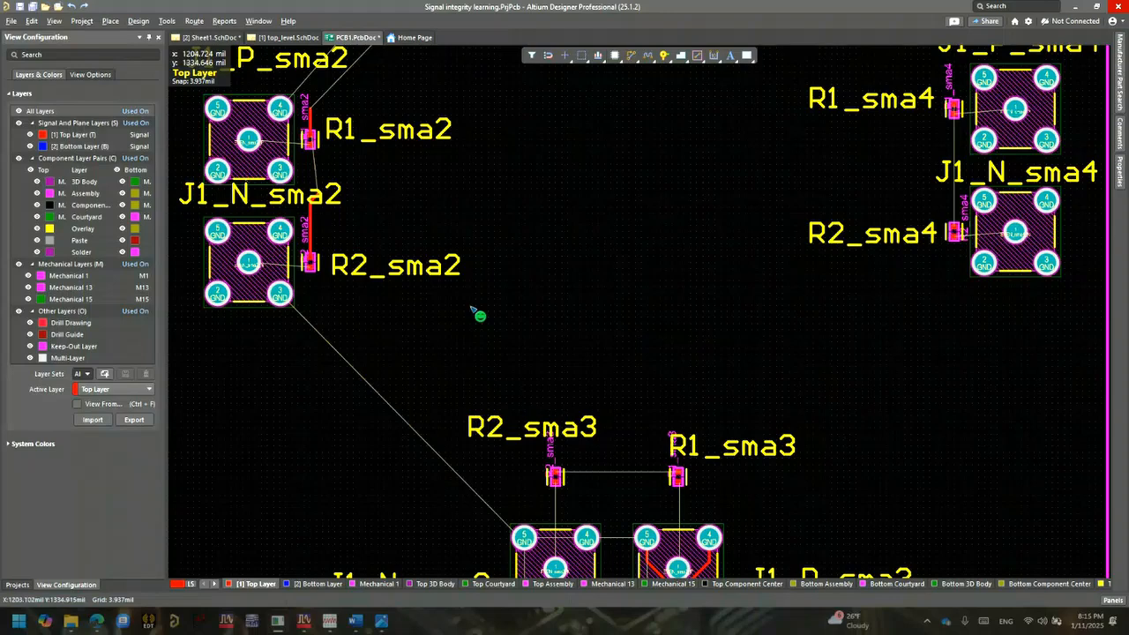
# Route the GND connection from J1_N_sma2 pad 3 to J1_N_sma3 pad 5 by auto-completing a partly drawn track.
pyautogui.click(280, 299)
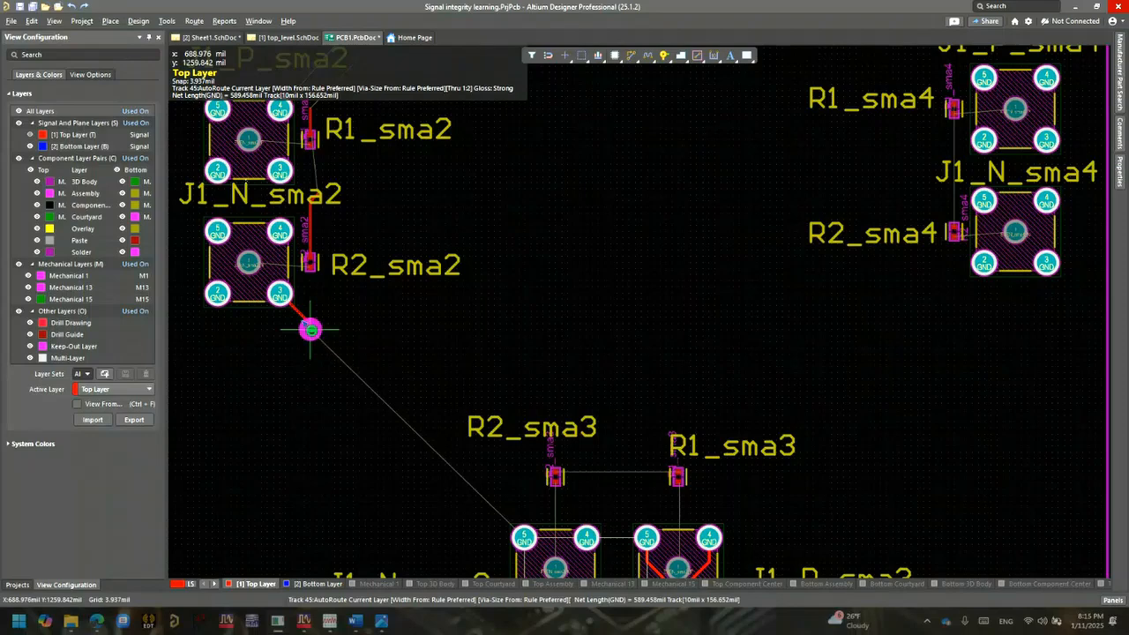
pyautogui.keyDown('ctrl'); pyautogui.click(311, 333); pyautogui.keyUp('ctrl')
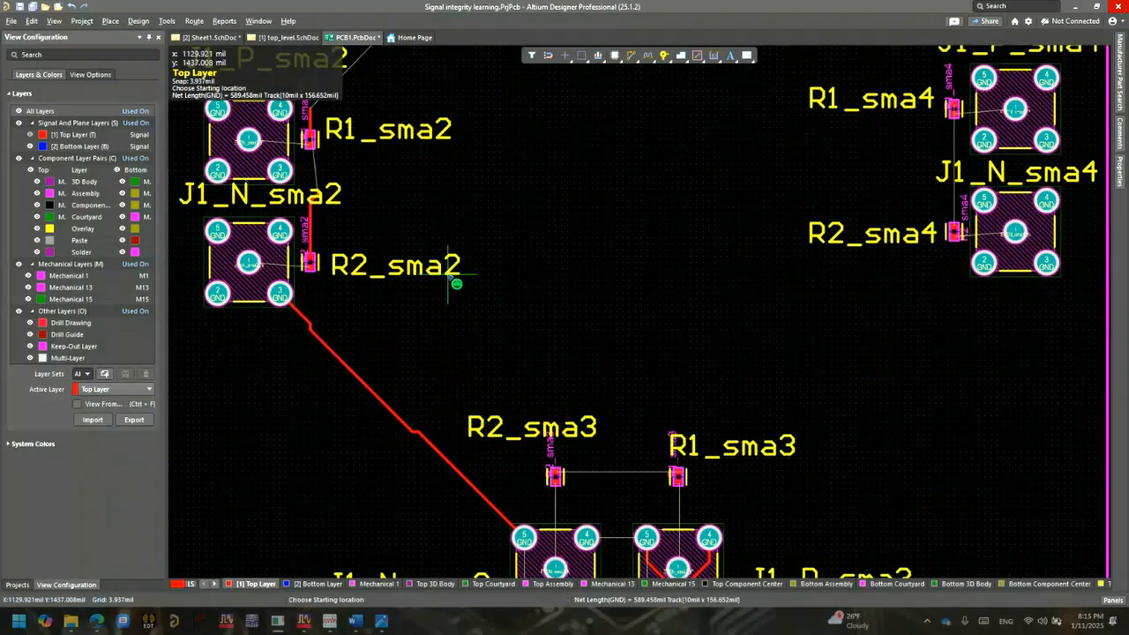
pyautogui.click(367, 356)
pyautogui.press('Escape')
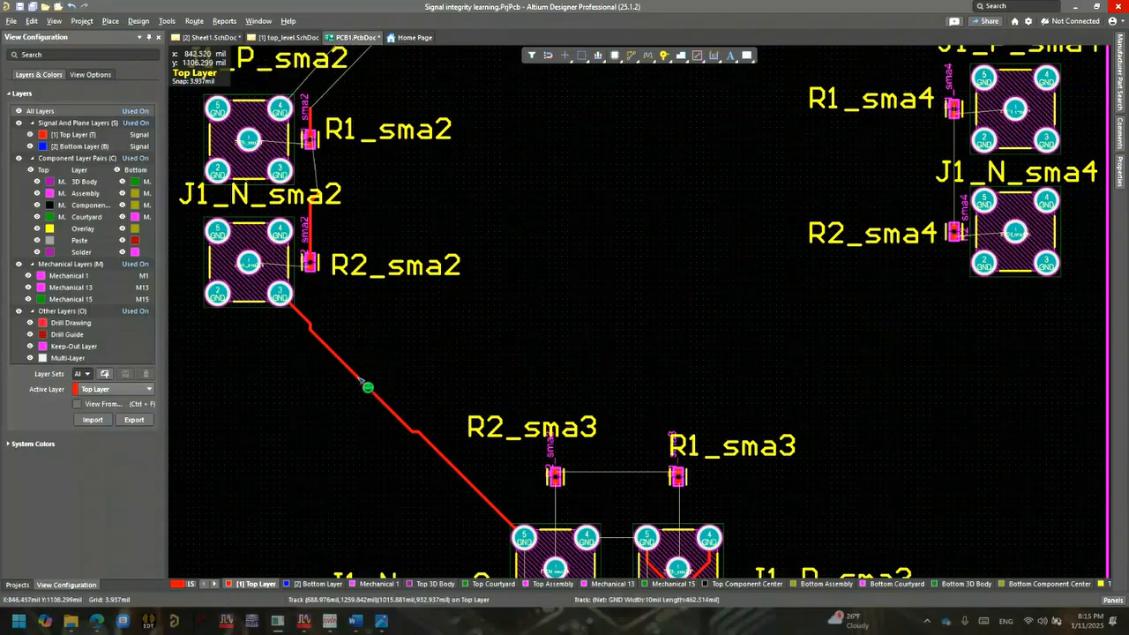
pyautogui.click(360, 379)
pyautogui.moveTo(360, 379); pyautogui.dragTo(385, 368)
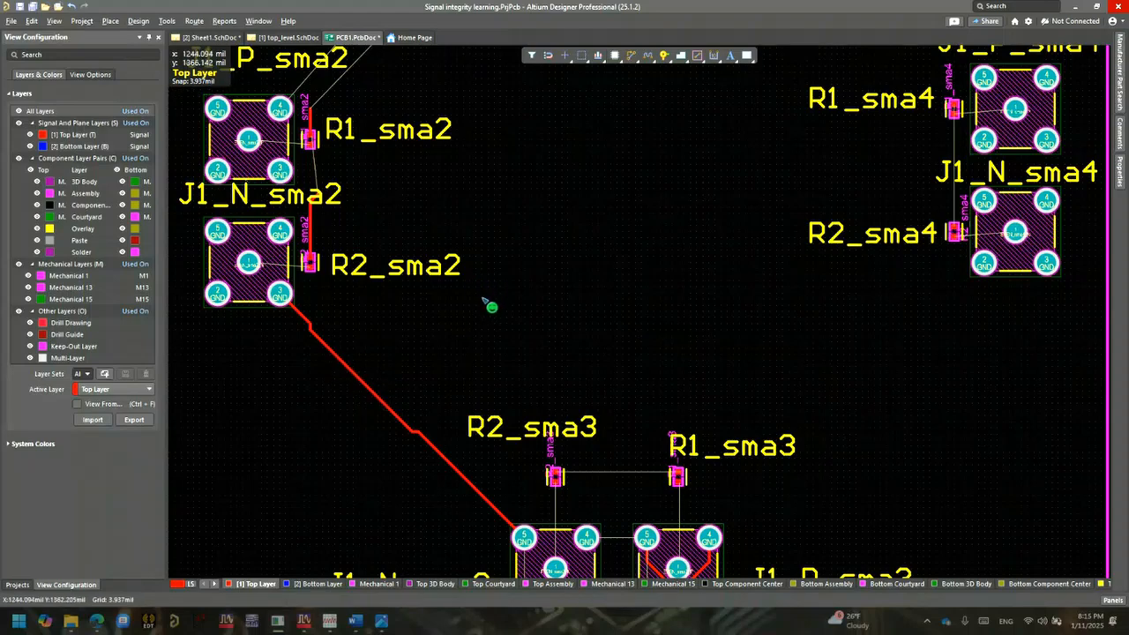
# Route the GND connection from J1_P_sma2 pad 4 to J1_N_sma1 pad 2 by auto-completing the track.
pyautogui.moveTo(474, 292); pyautogui.dragTo(531, 526, button='right')
pyautogui.keyDown('ctrl'); pyautogui.scroll(1, 293, 271); pyautogui.keyUp('ctrl')
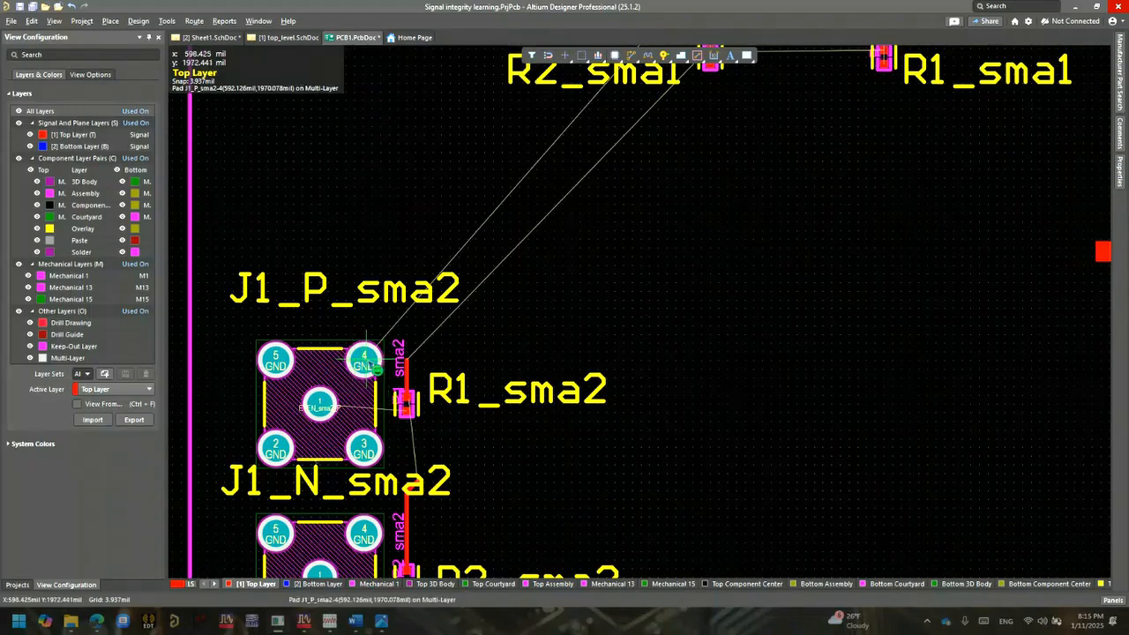
pyautogui.click(370, 363)
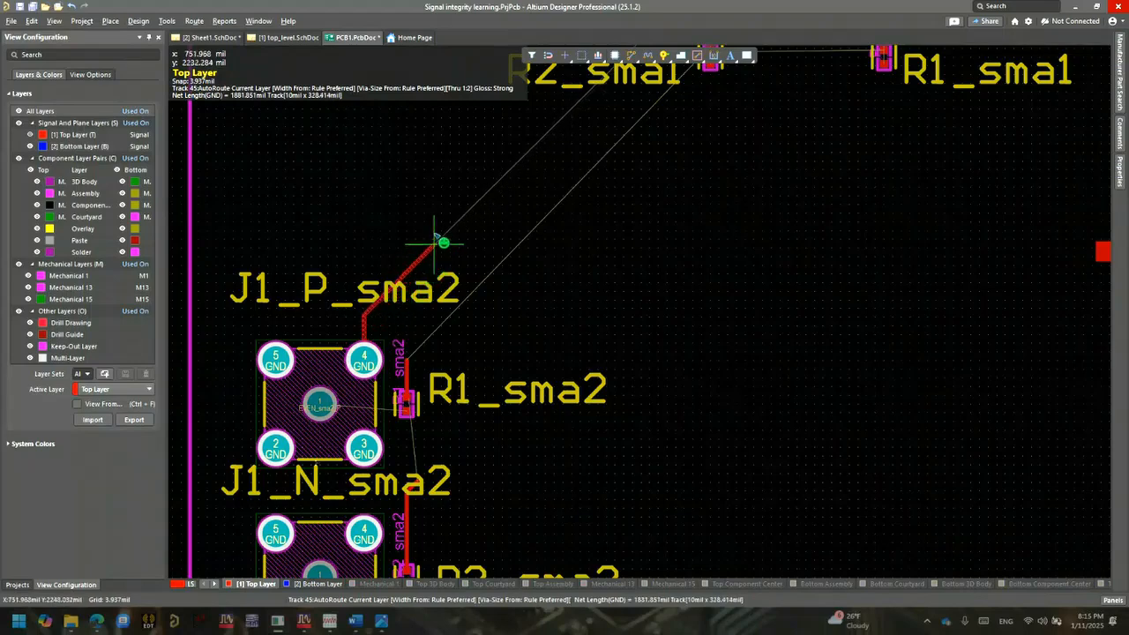
pyautogui.keyDown('ctrl'); pyautogui.click(430, 218); pyautogui.keyUp('ctrl')
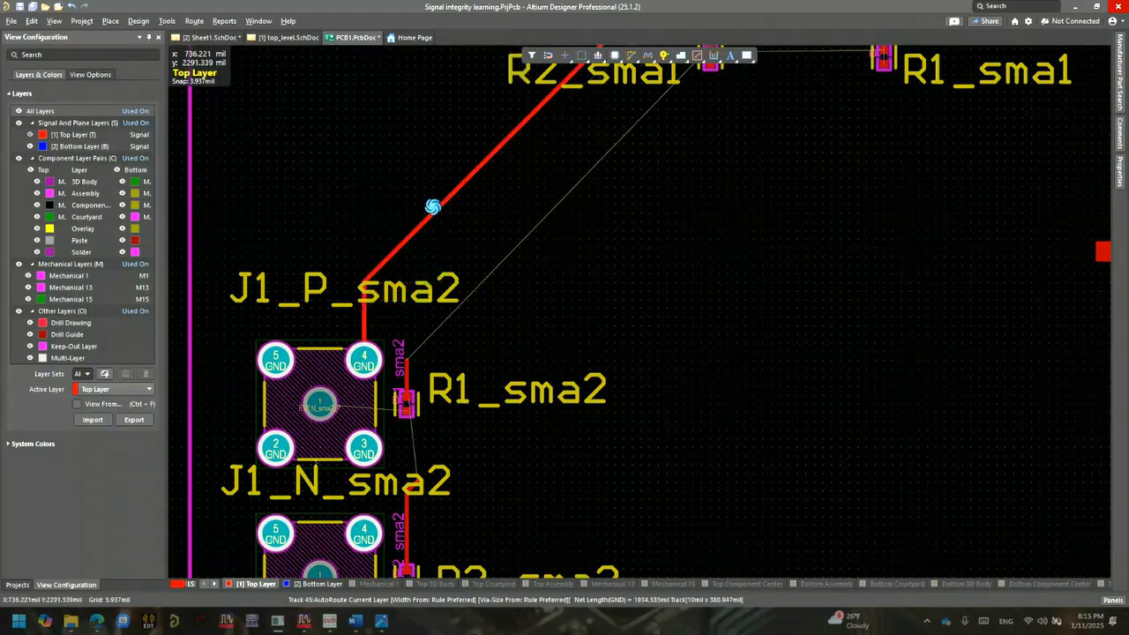
pyautogui.moveTo(576, 169); pyautogui.dragTo(527, 420, button='right')
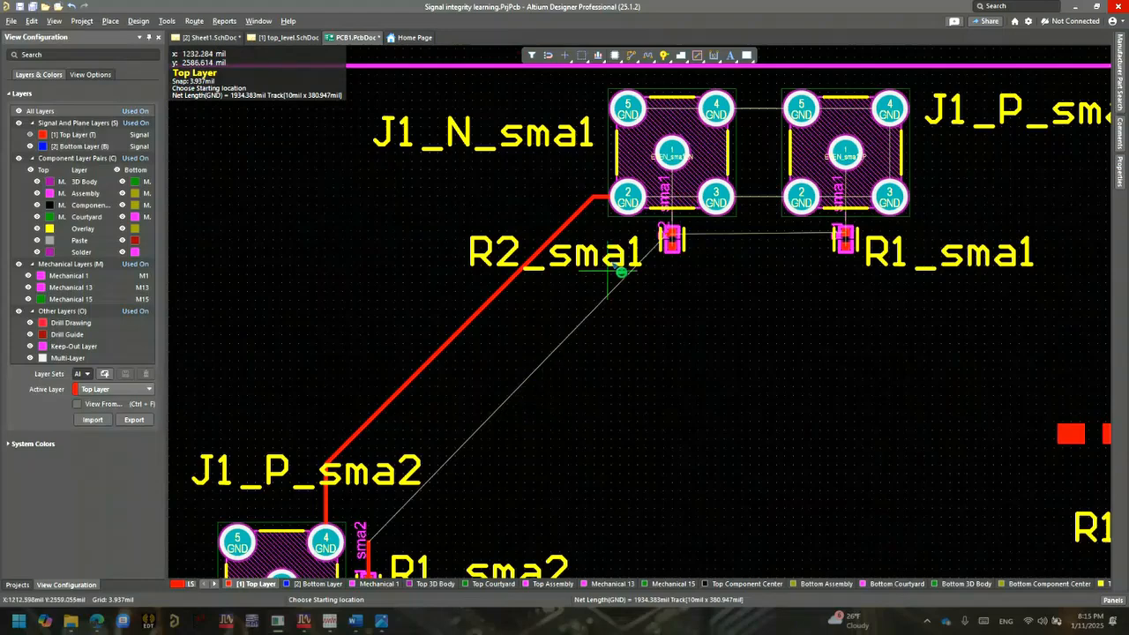
pyautogui.press('Escape')
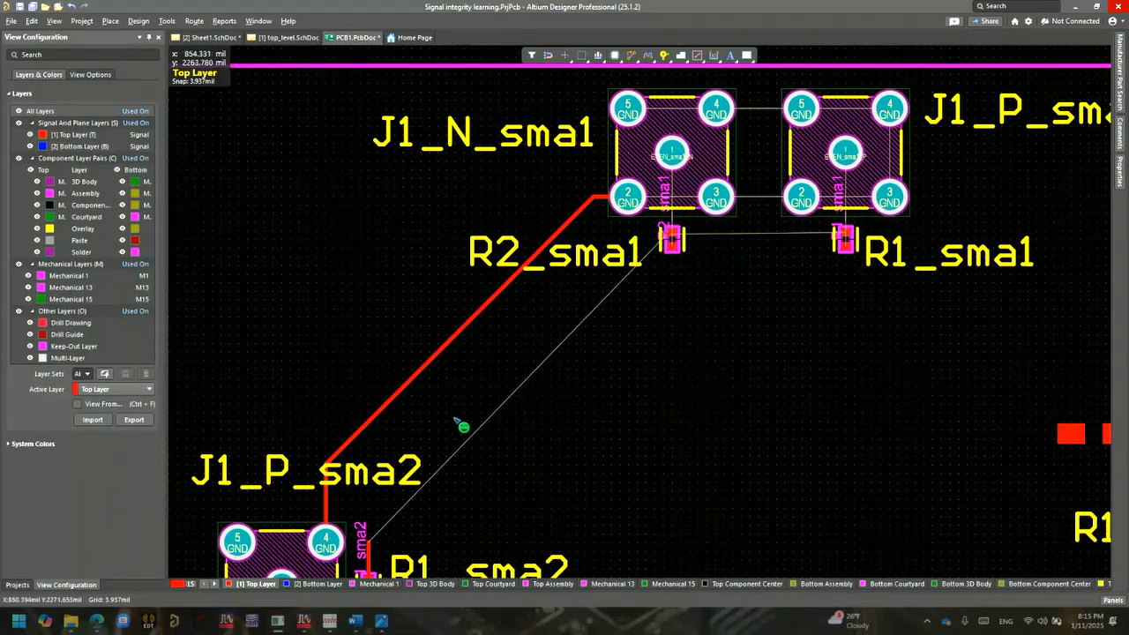
# Set the snap grid to 0.100 mm and auto-complete the track from the existing trace end at R1_sma2 to R2_sma1.
pyautogui.keyDown('ctrl'); pyautogui.scroll(-3, 461, 429); pyautogui.keyUp('ctrl')
pyautogui.moveTo(451, 367); pyautogui.dragTo(461, 251, button='right')
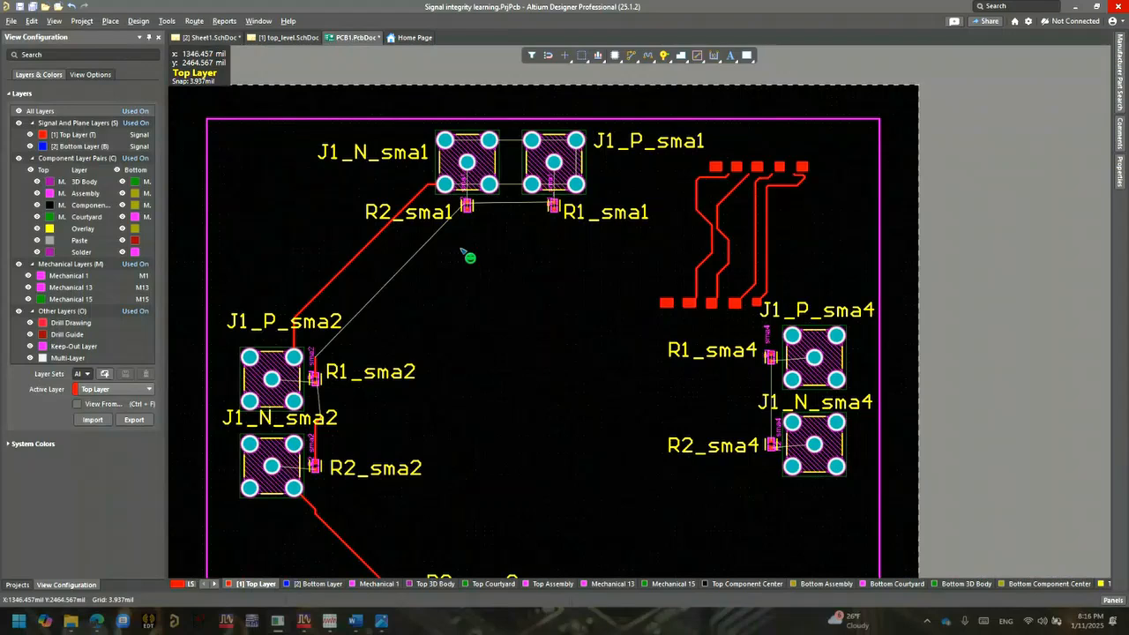
pyautogui.keyDown('ctrl'); pyautogui.scroll(3, 393, 322); pyautogui.keyUp('ctrl')
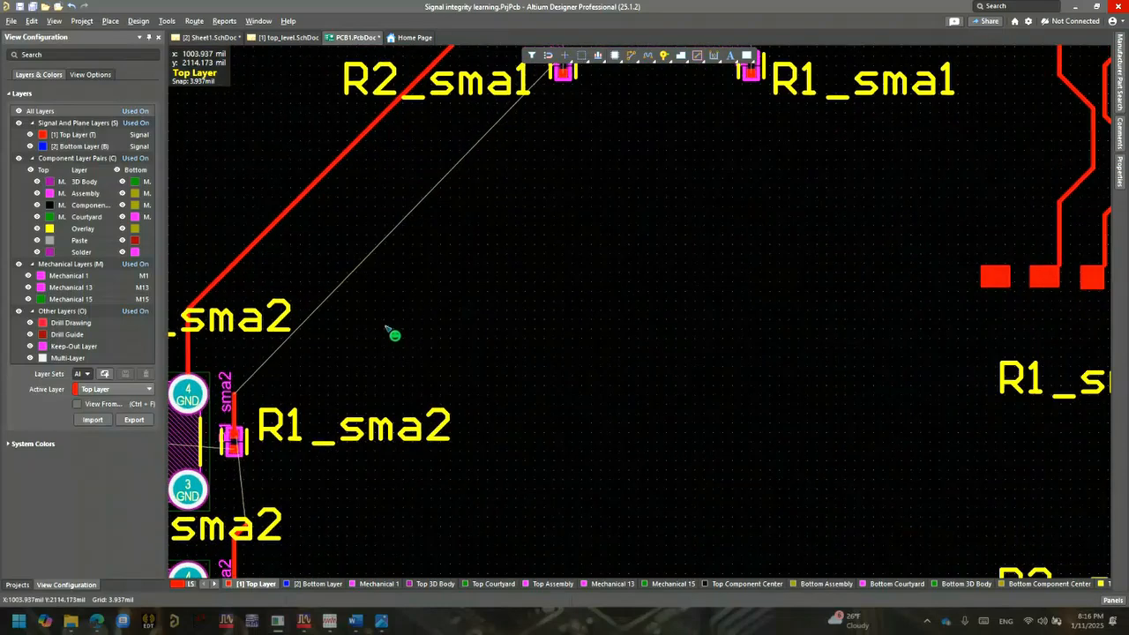
pyautogui.moveTo(338, 339); pyautogui.dragTo(500, 325, button='right')
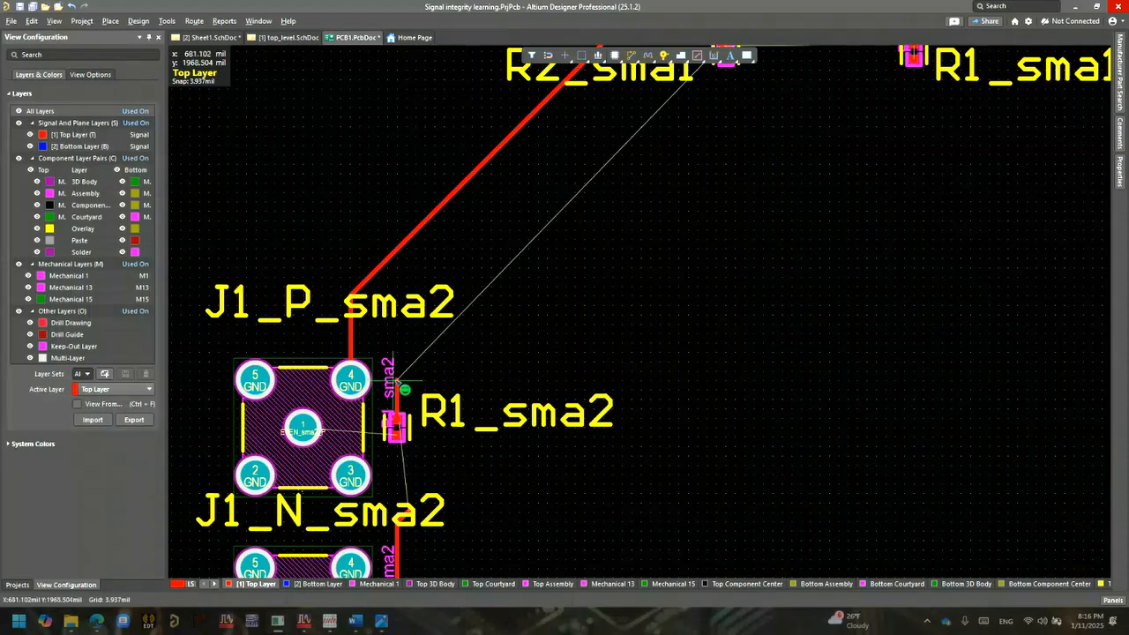
pyautogui.press('g')
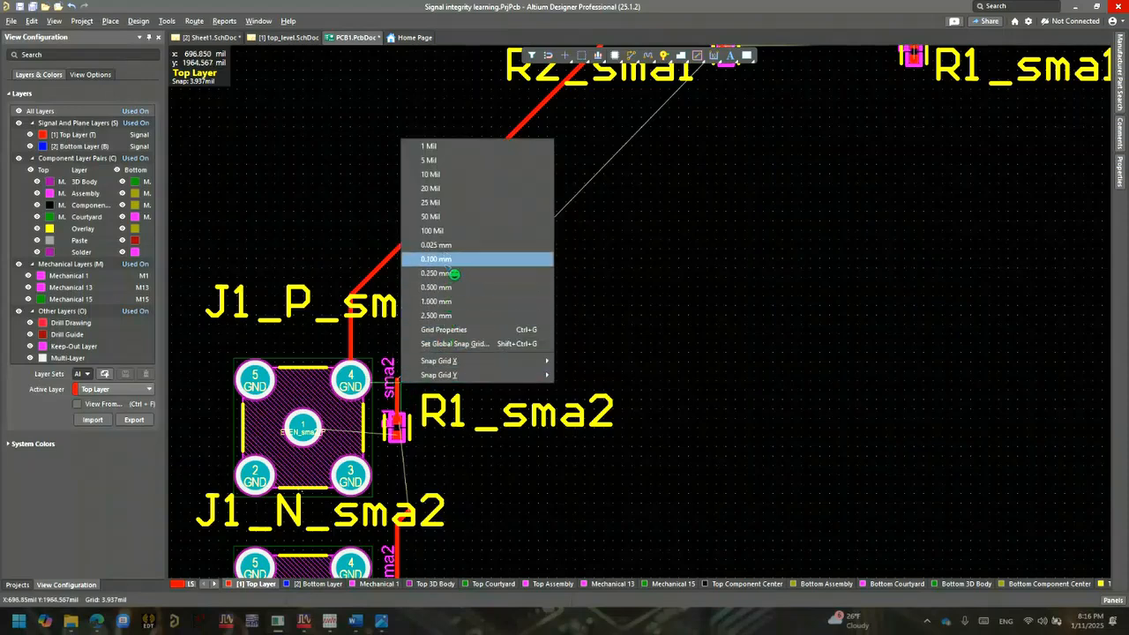
pyautogui.click(446, 257)
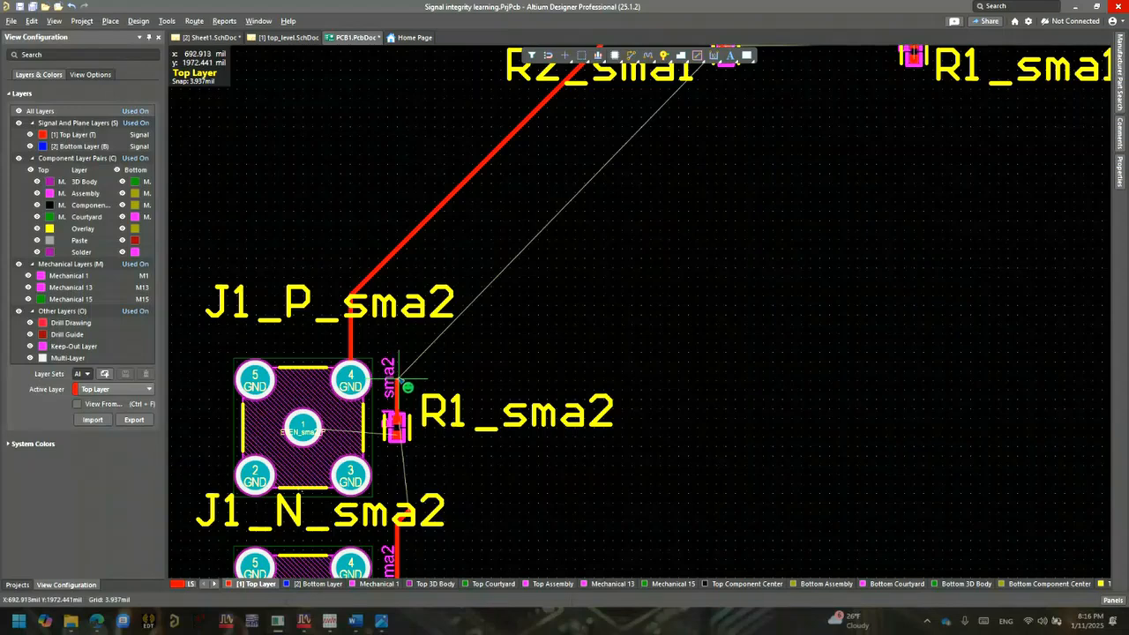
pyautogui.click(399, 377)
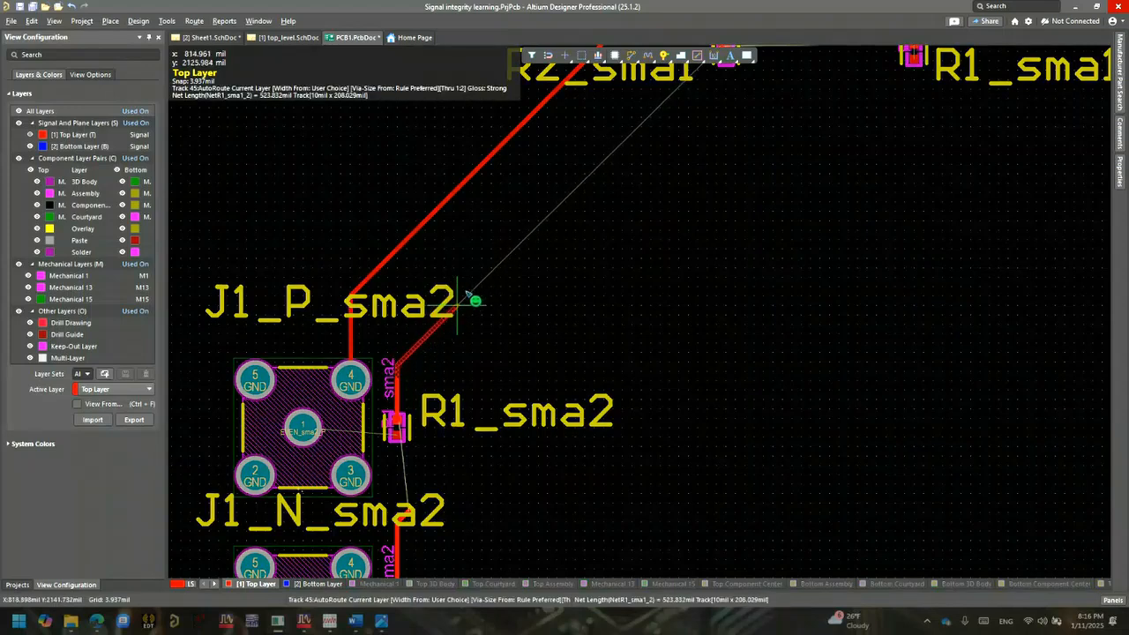
pyautogui.click(487, 258)
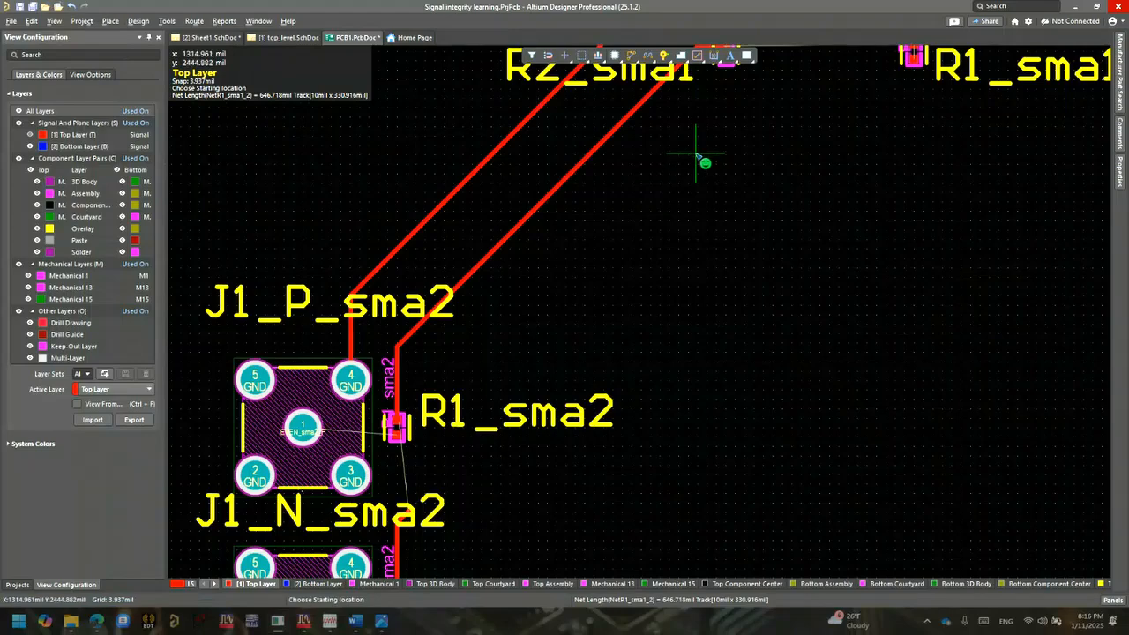
pyautogui.scroll(2, 667, 290)
pyautogui.rightClick(737, 192)
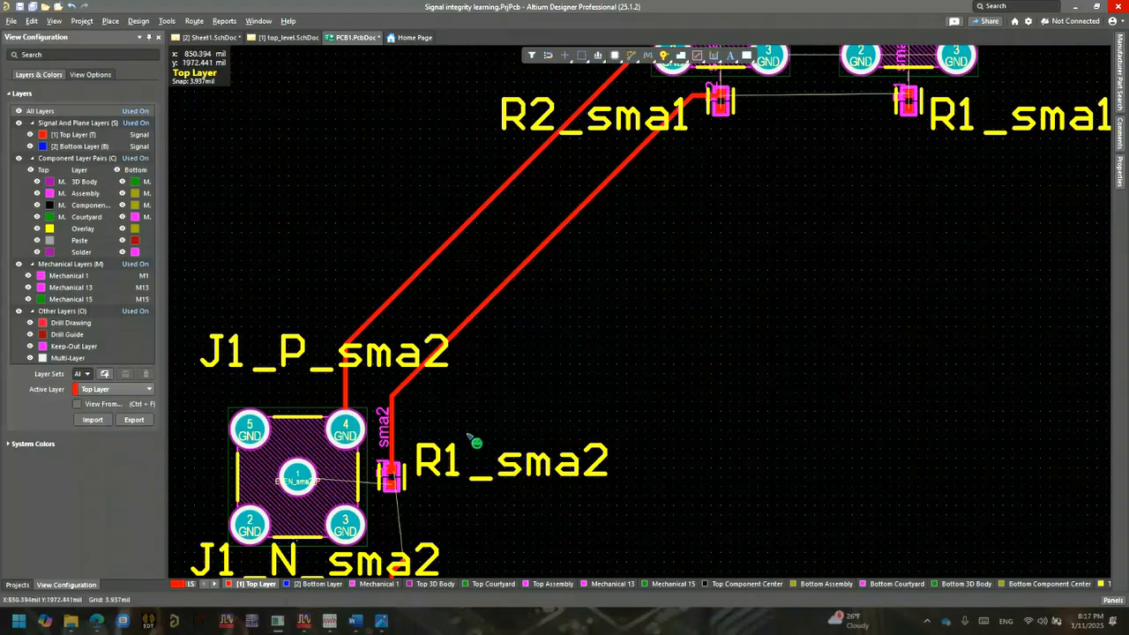
# Try an unconnected trace beside R1_sma2 in the Ignore, Walkaround and Push Obstacles routing modes, and cancel it.
pyautogui.hotkey('ctrl', 'w')
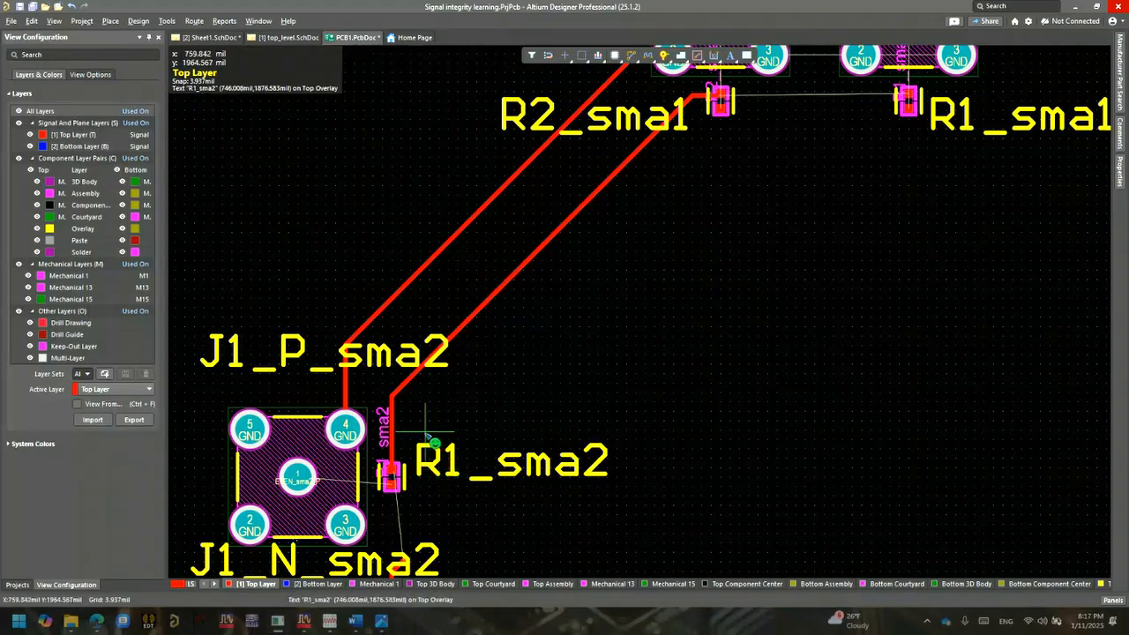
pyautogui.click(411, 443)
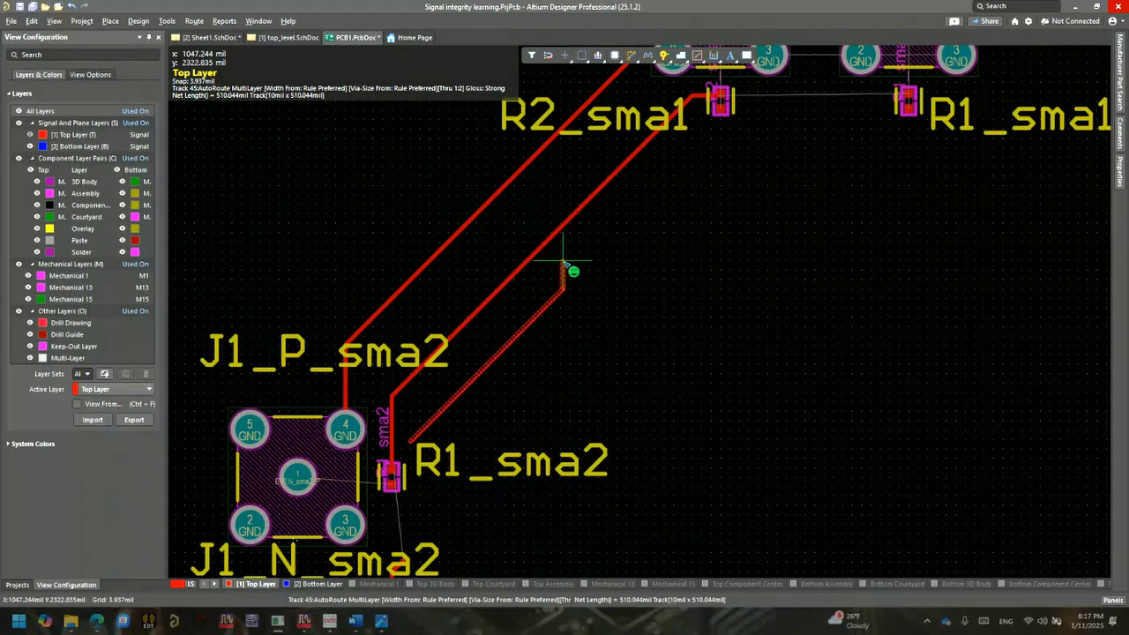
pyautogui.hotkey('shift', 'r')
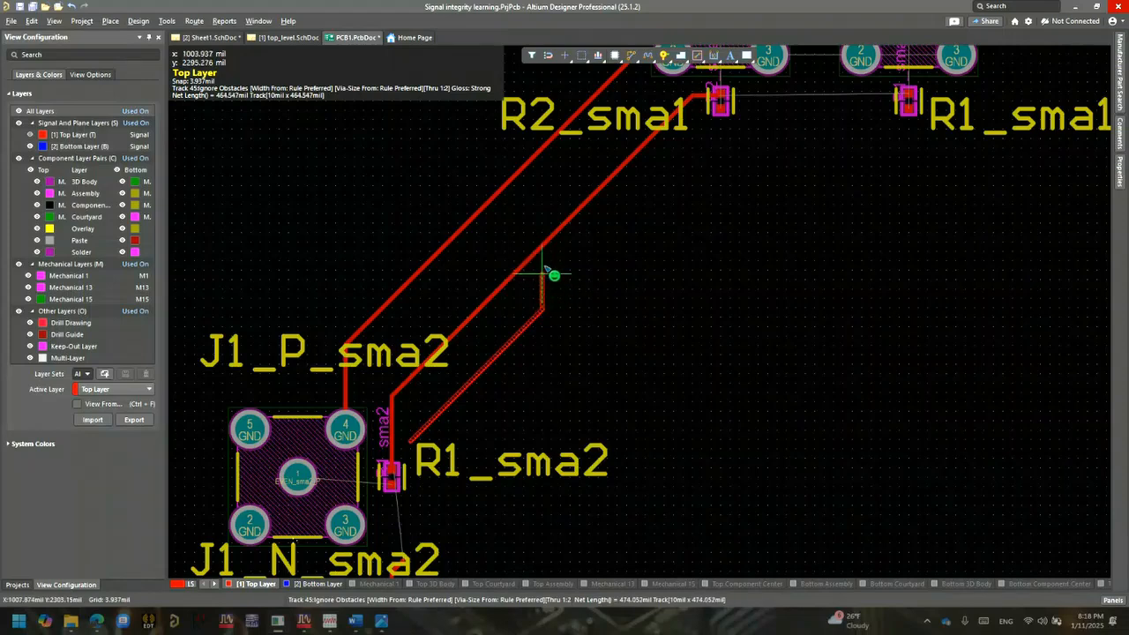
pyautogui.hotkey('shift', 'r')
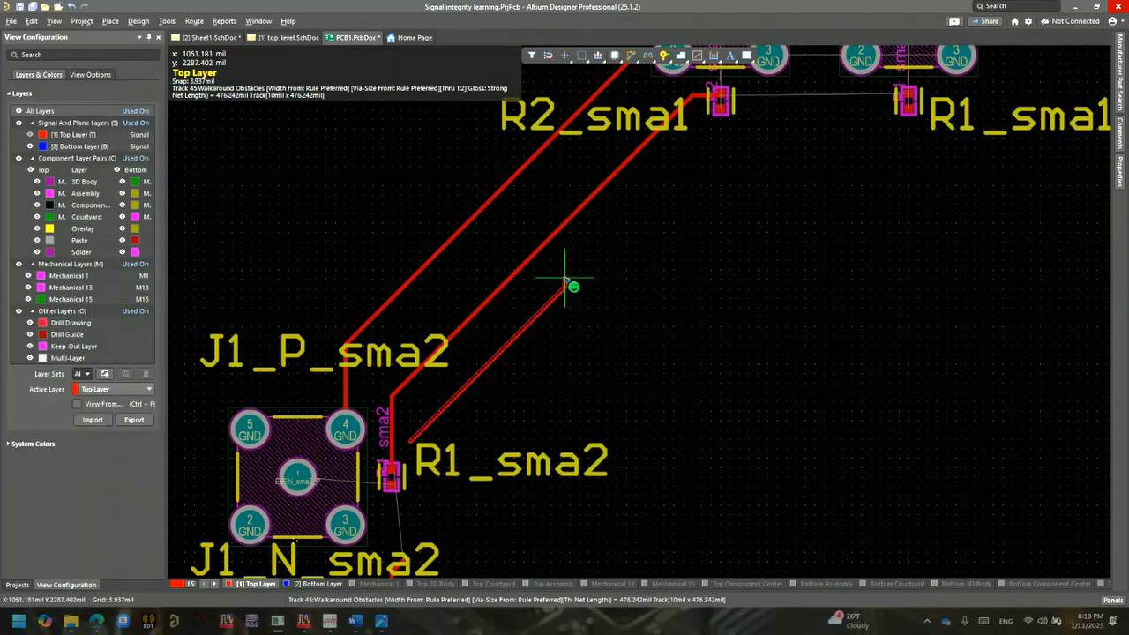
pyautogui.hotkey('shift', 'r')
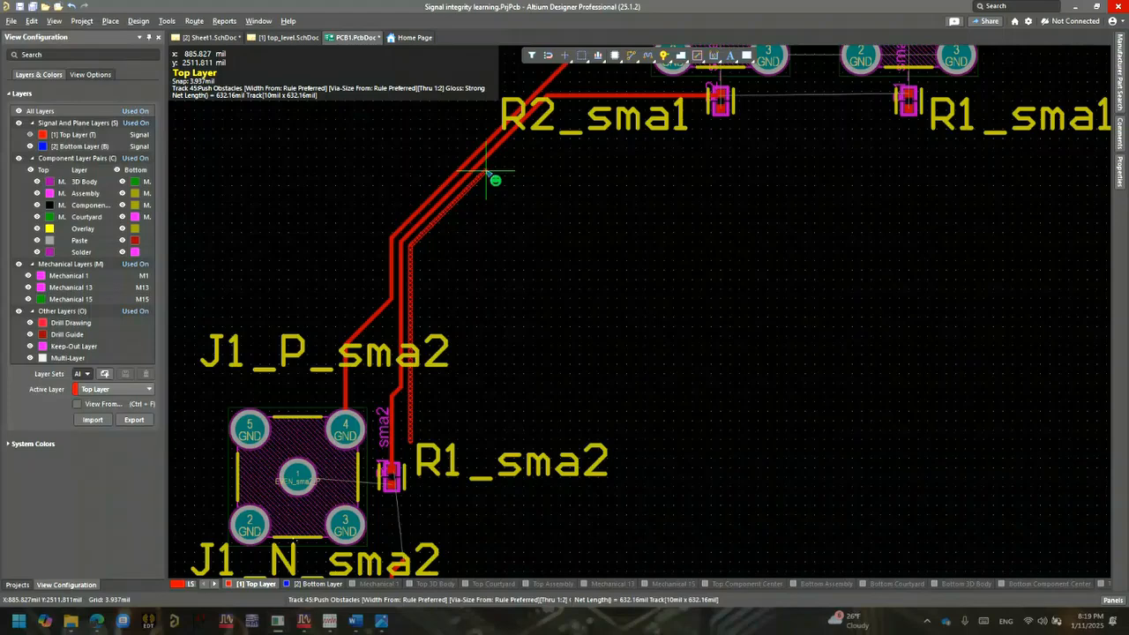
pyautogui.rightClick(486, 172)
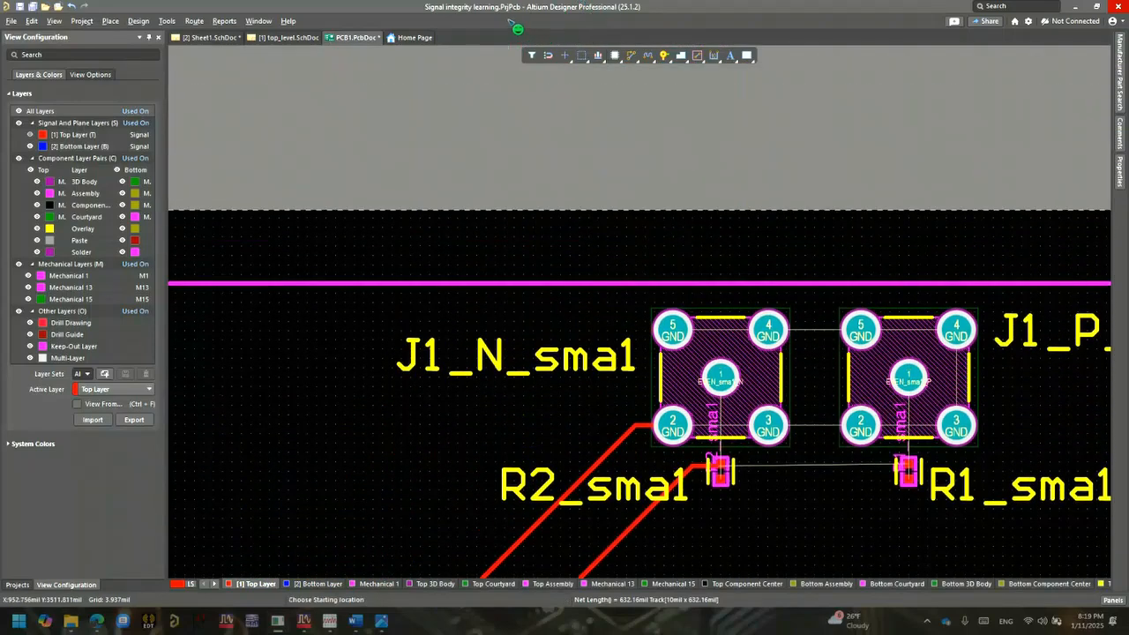